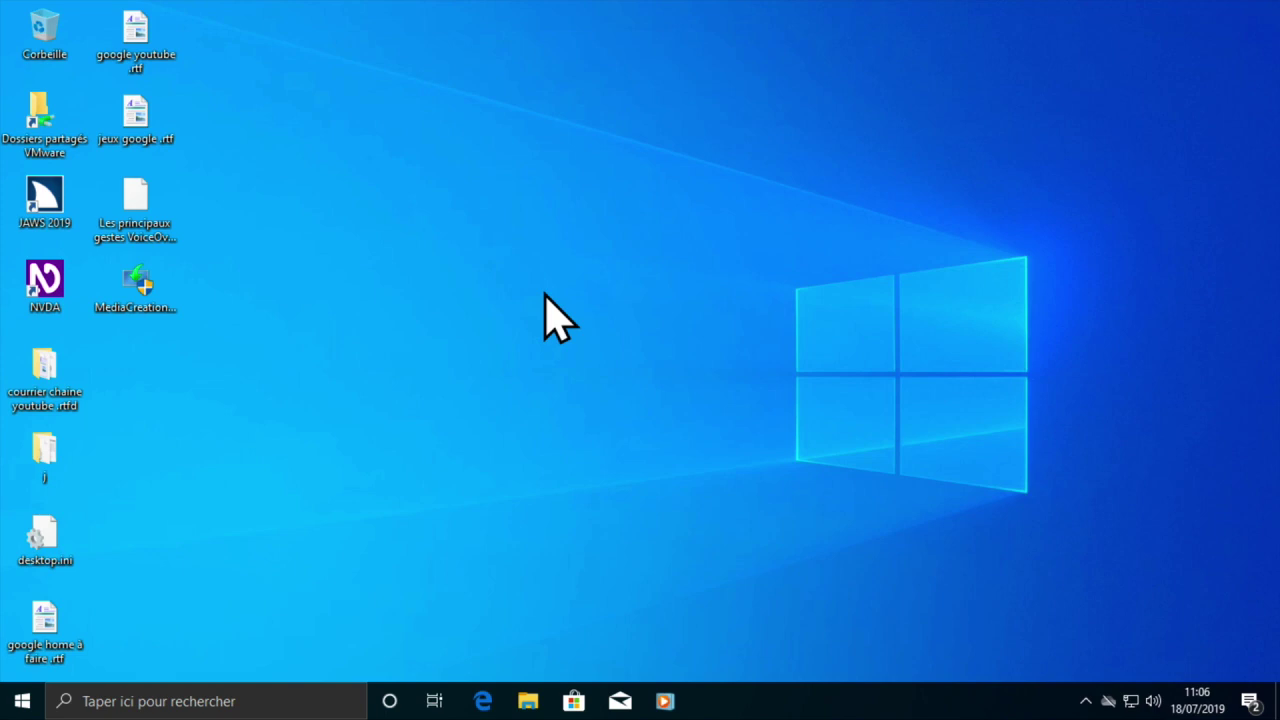
Search Windows for "paramètres" and open the Paramètres application.
key(super)
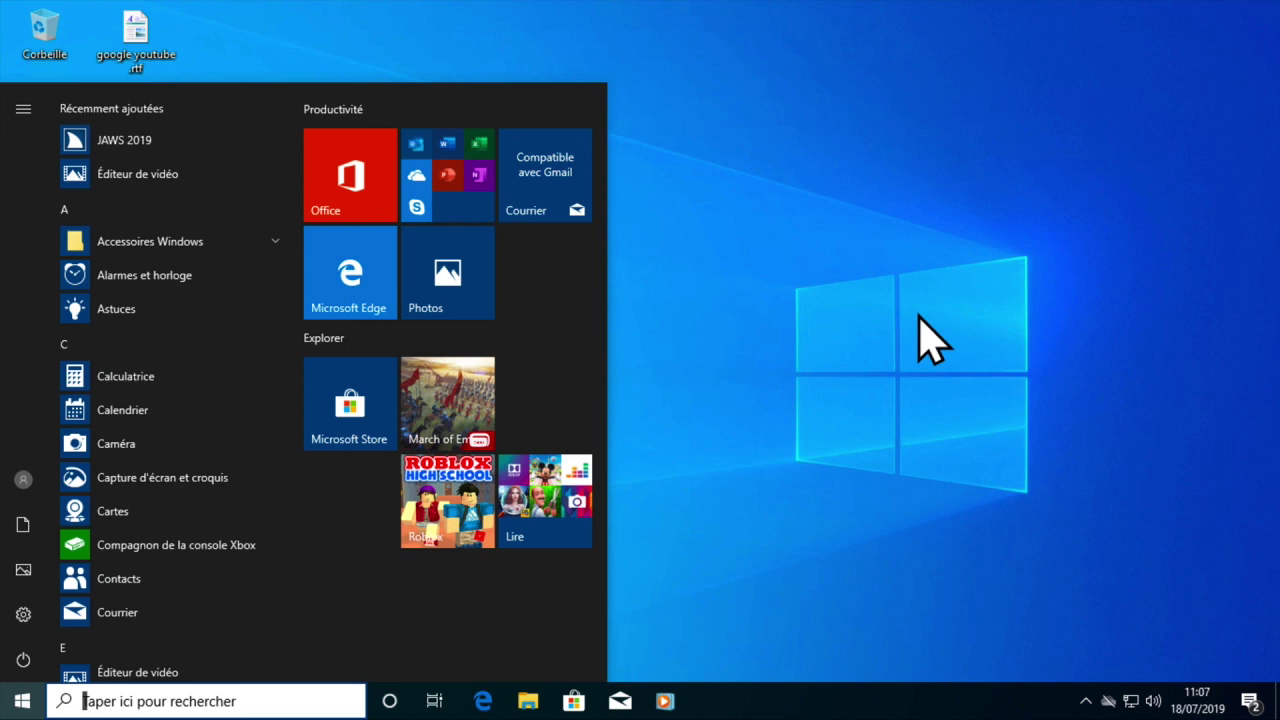
text(paramètres)
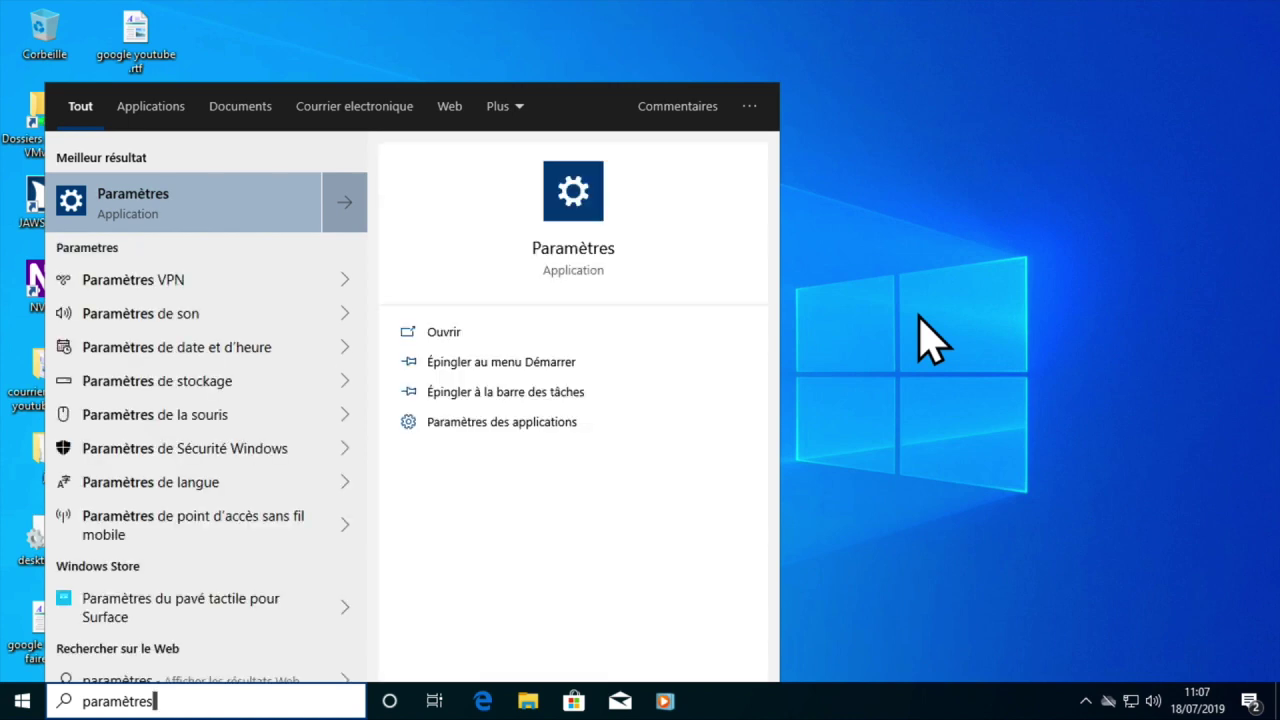
key(Return)
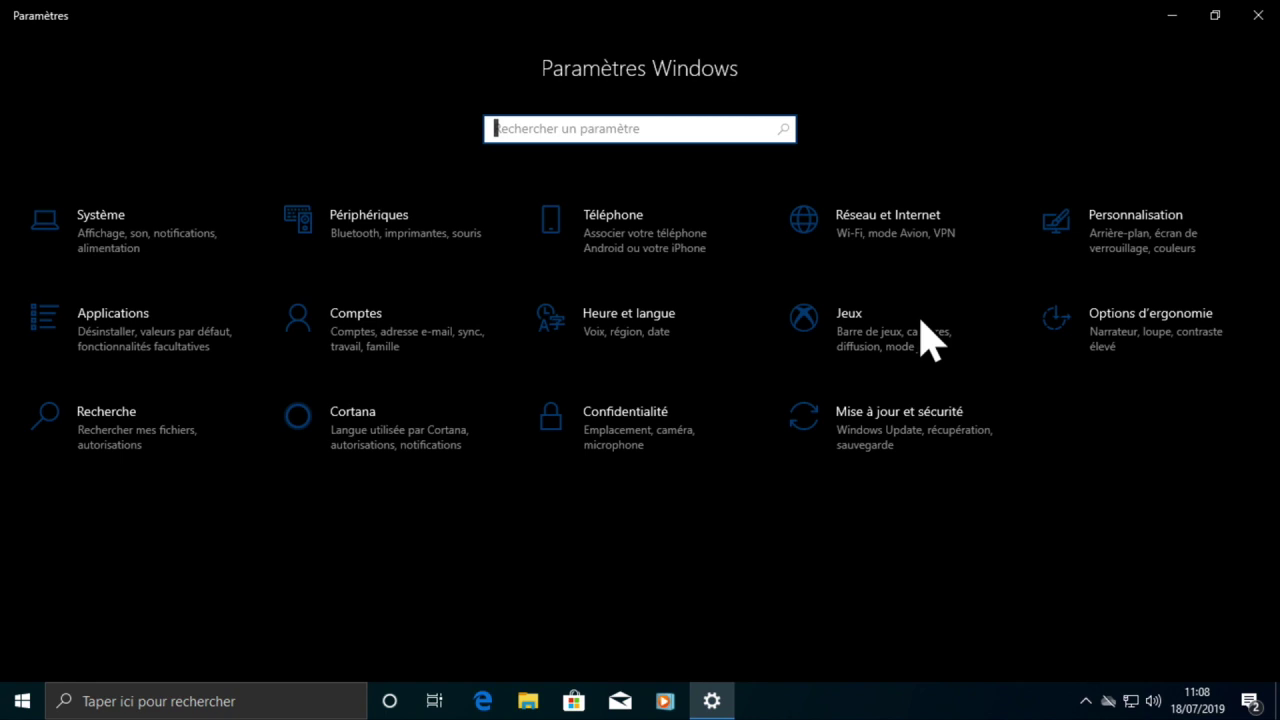
Go through the Windows settings categories from Système onward and open Mise à jour et sécurité.
key(Tab)
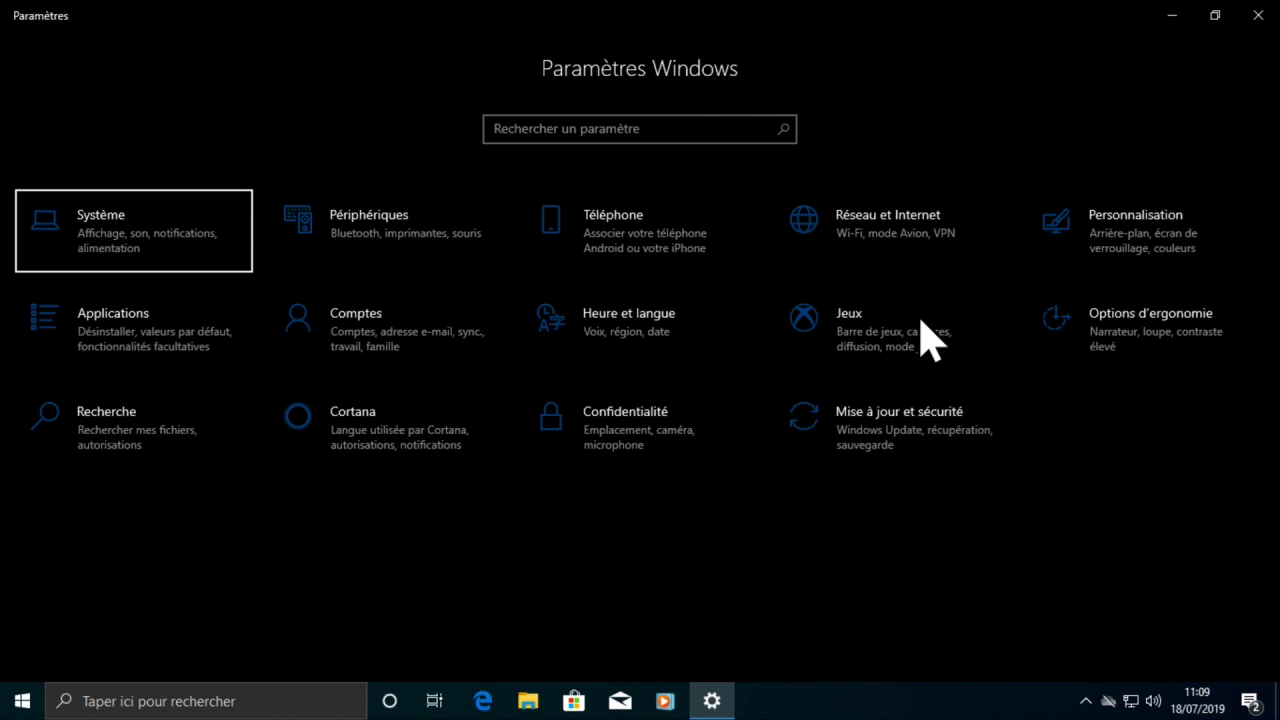
key(Right)
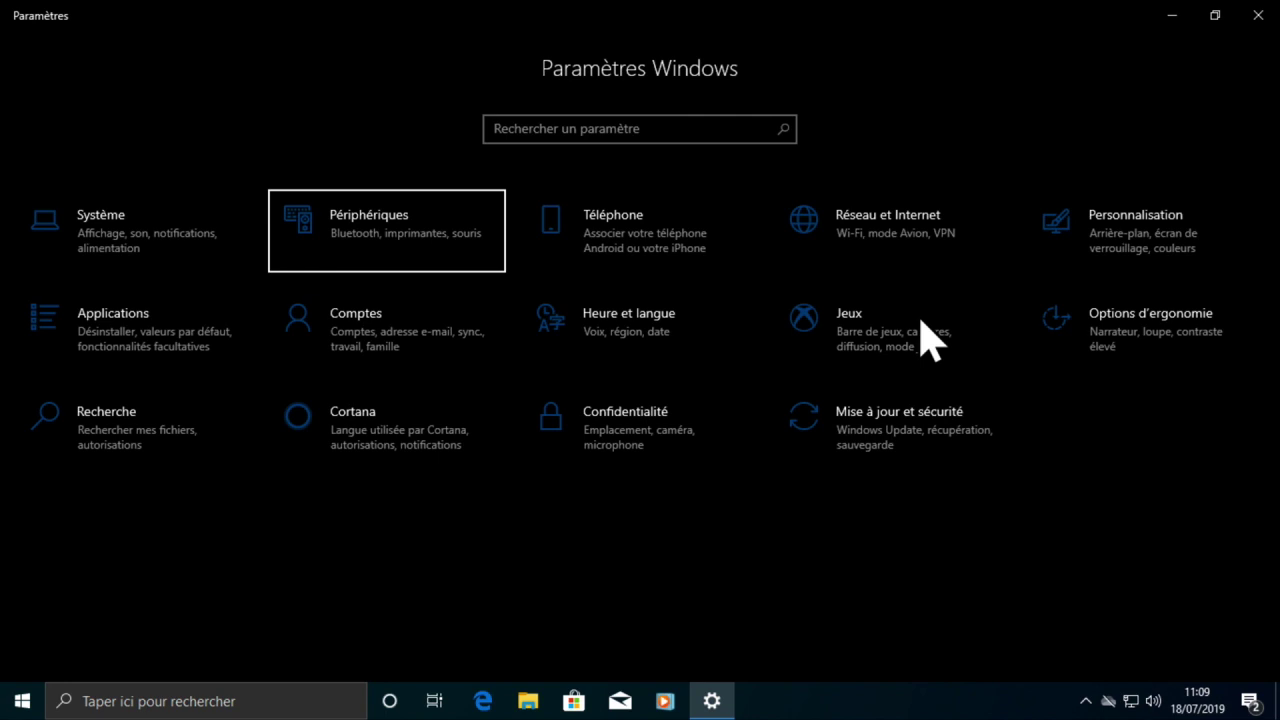
key(Right)
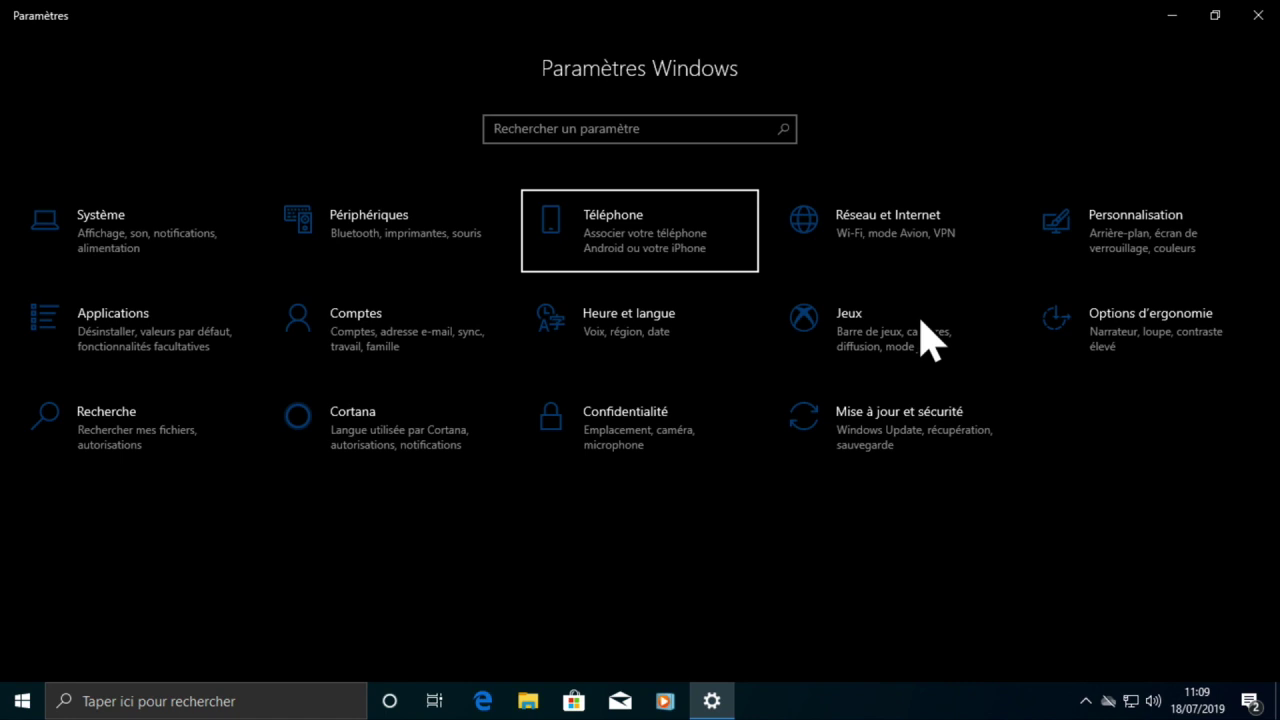
key(Right)
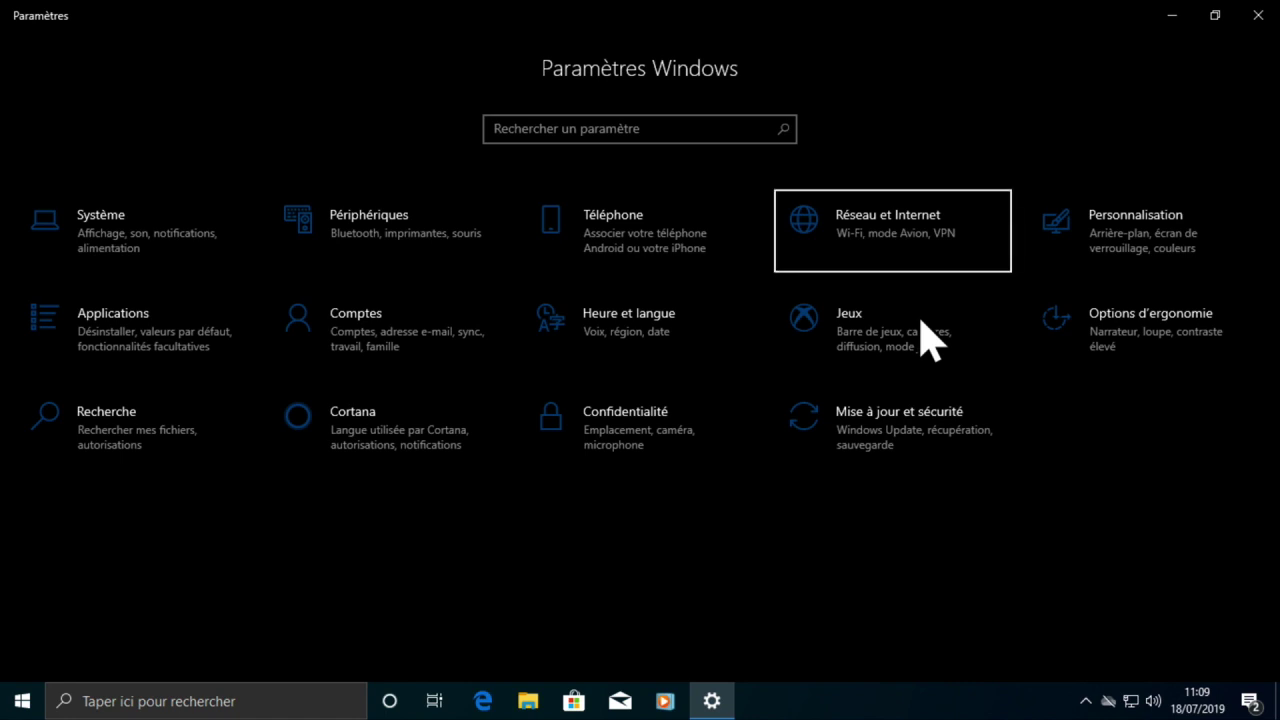
key(Right)
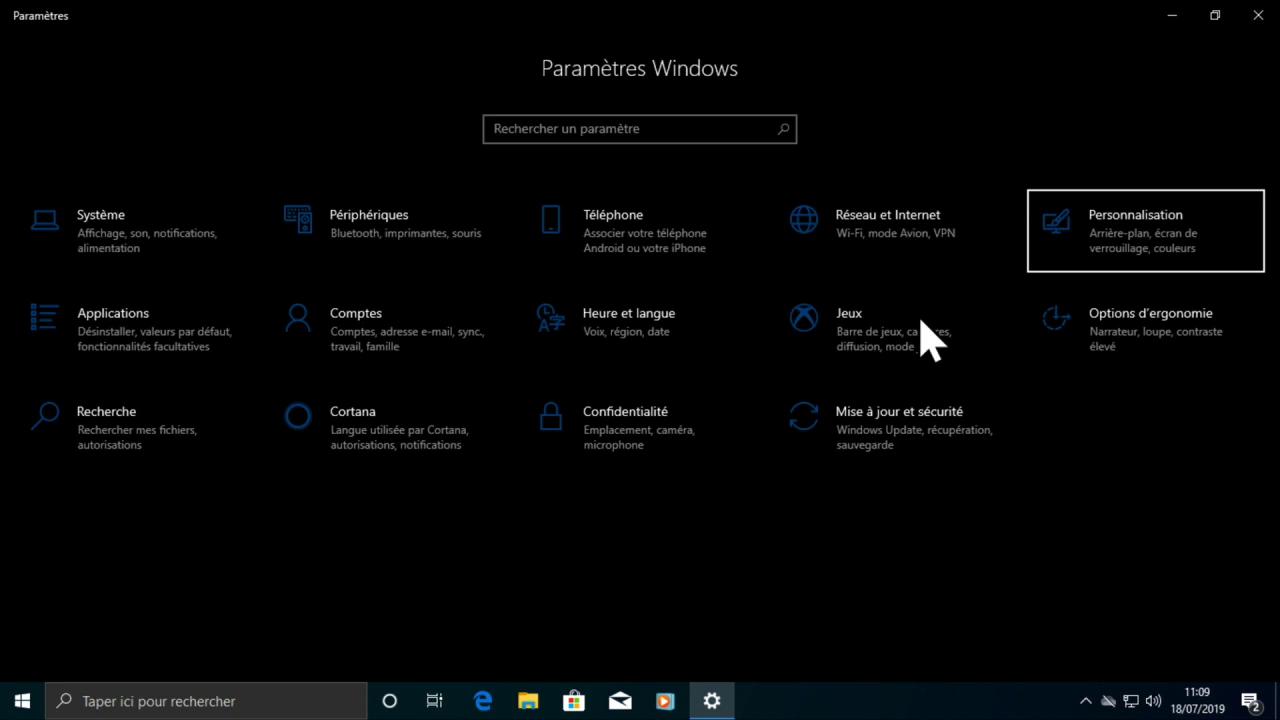
key(Right)
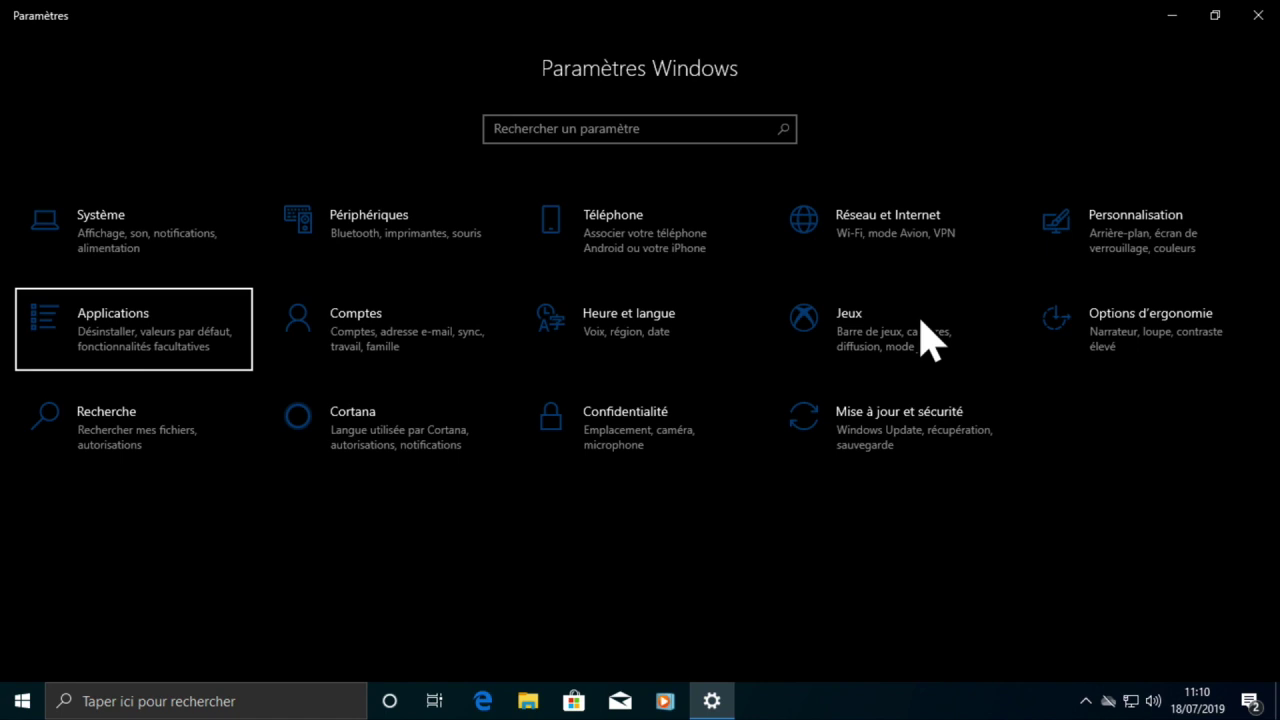
key(Right)
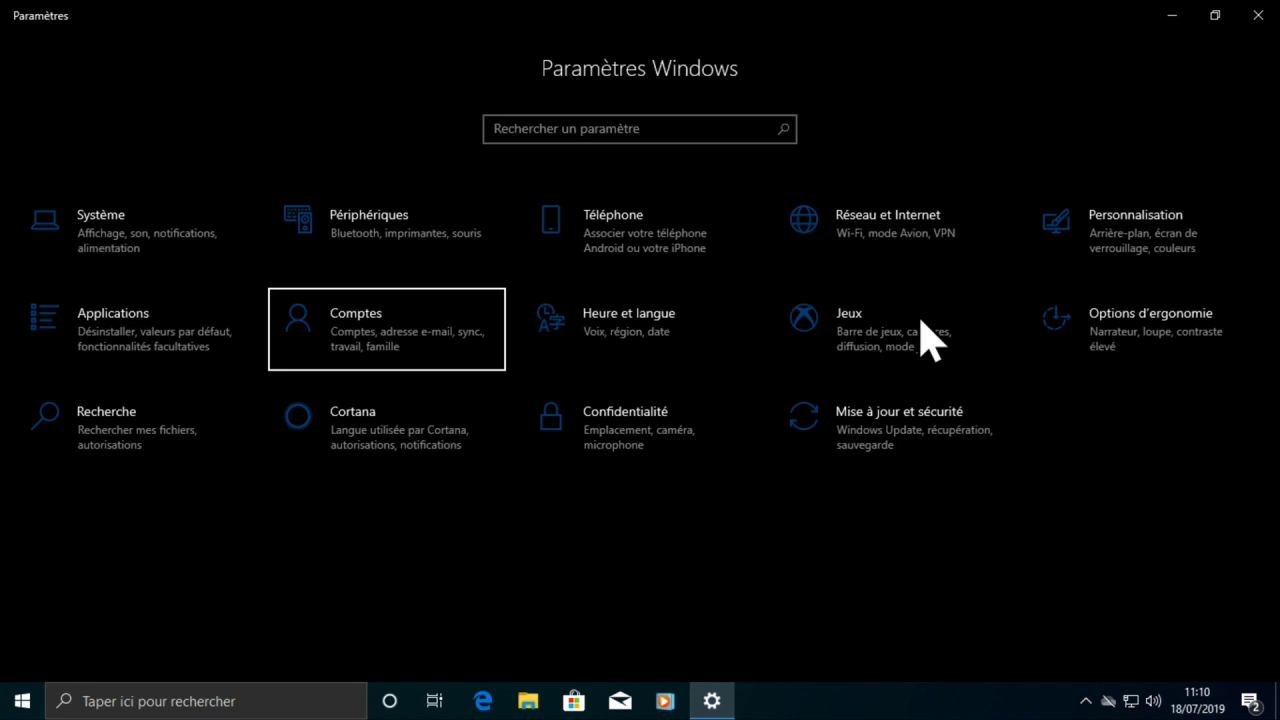
key(Right)
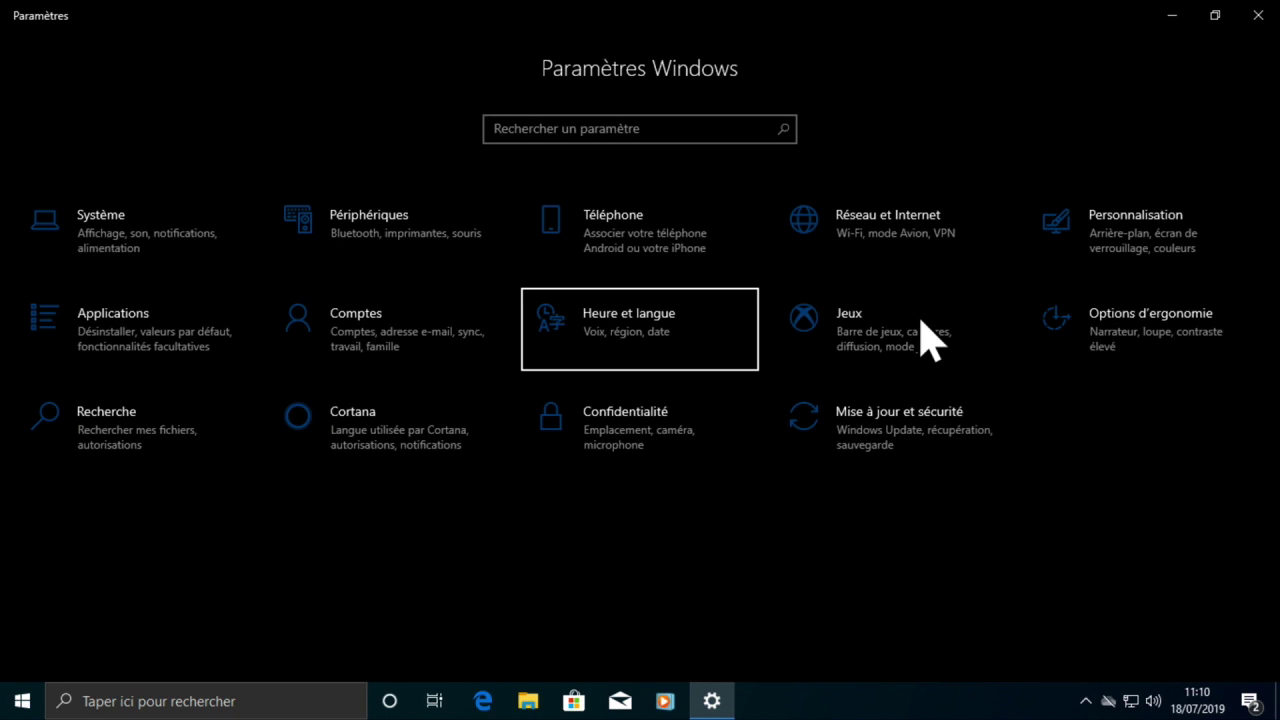
key(Right)
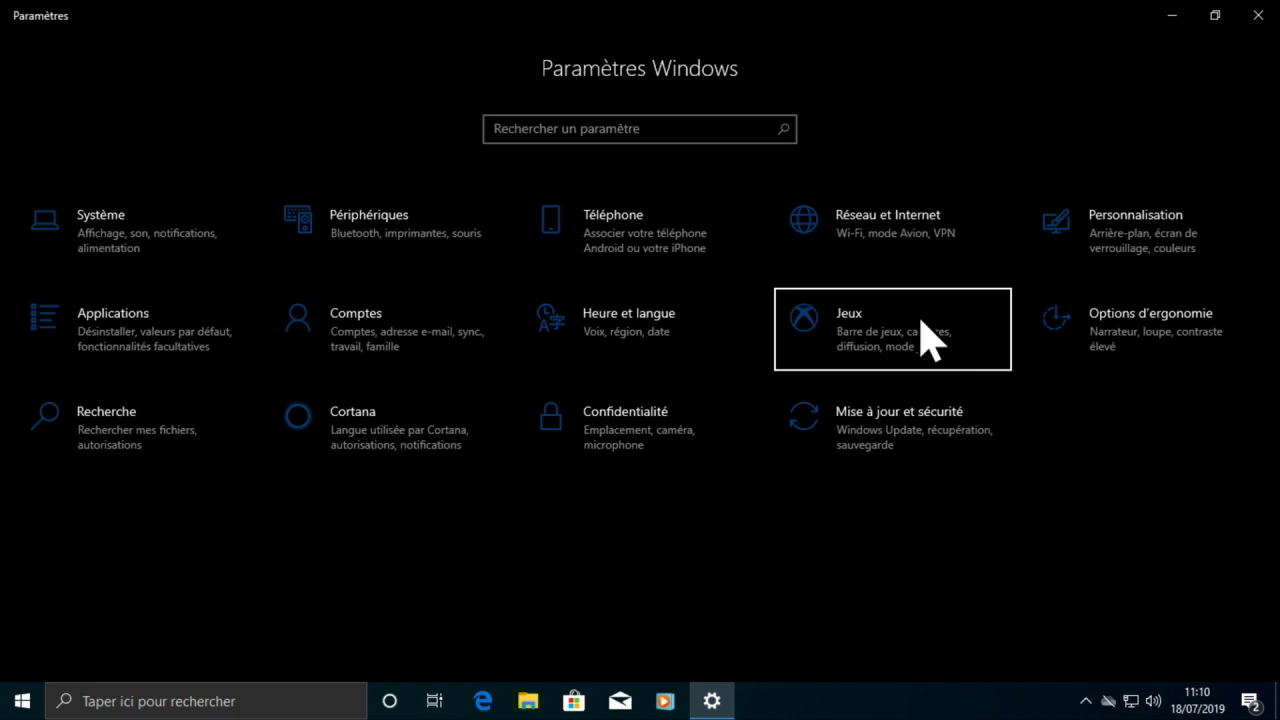
key(Right)
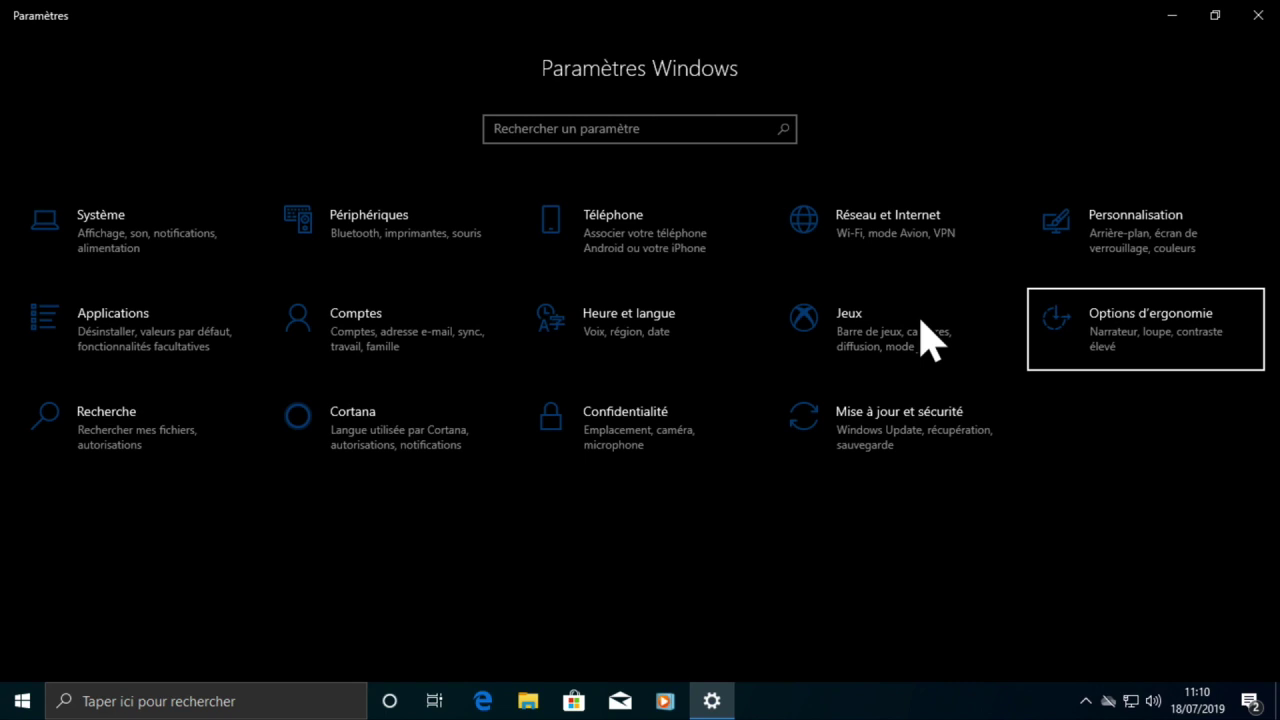
key(Right)
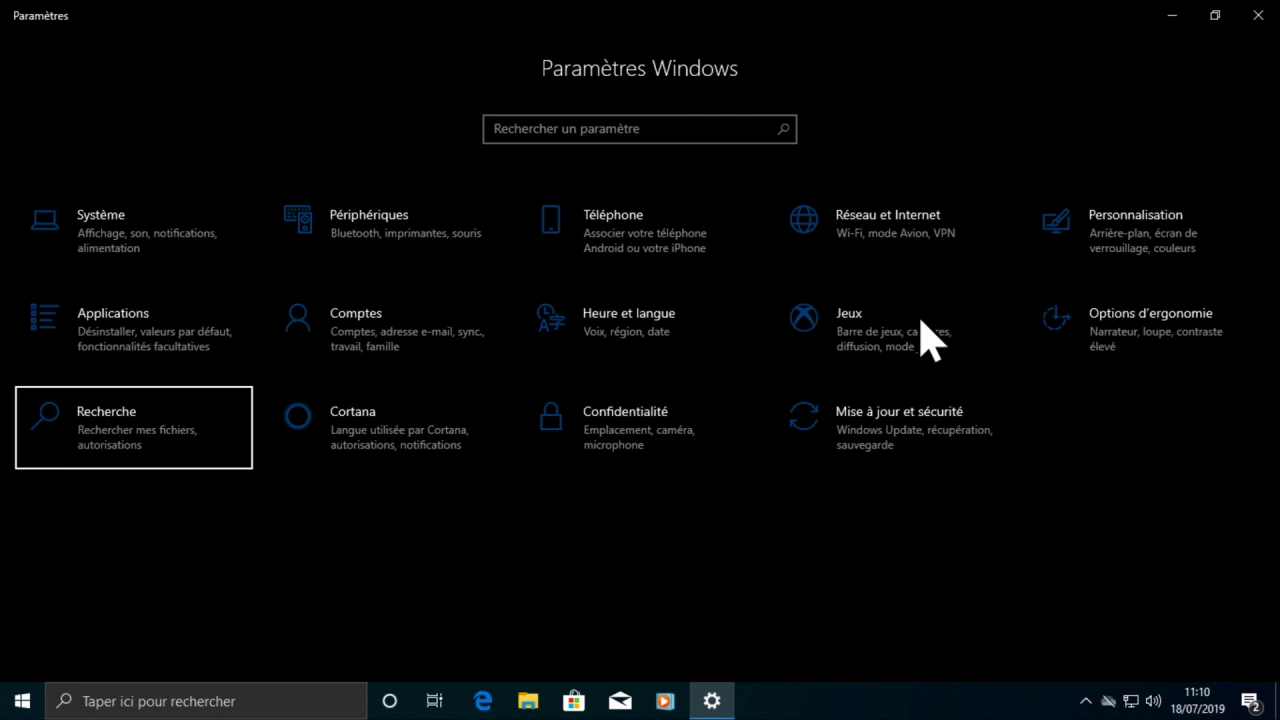
key(Right)
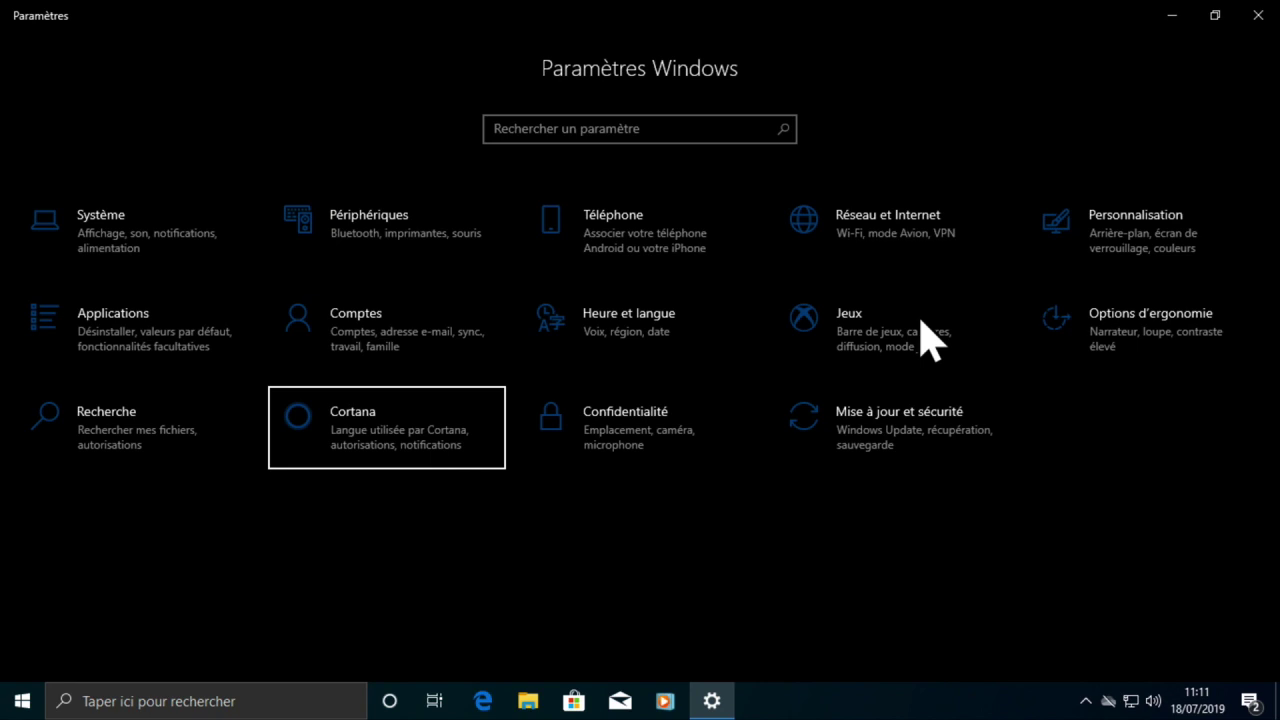
key(Right)
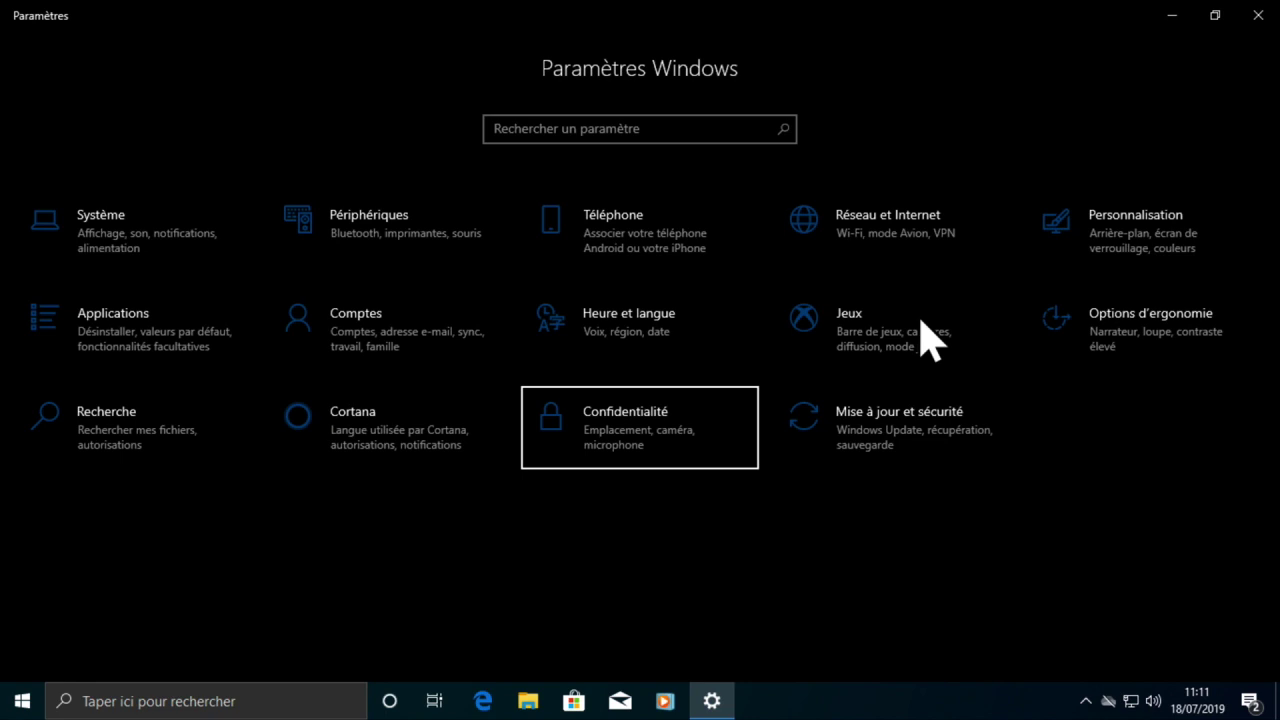
key(Right)
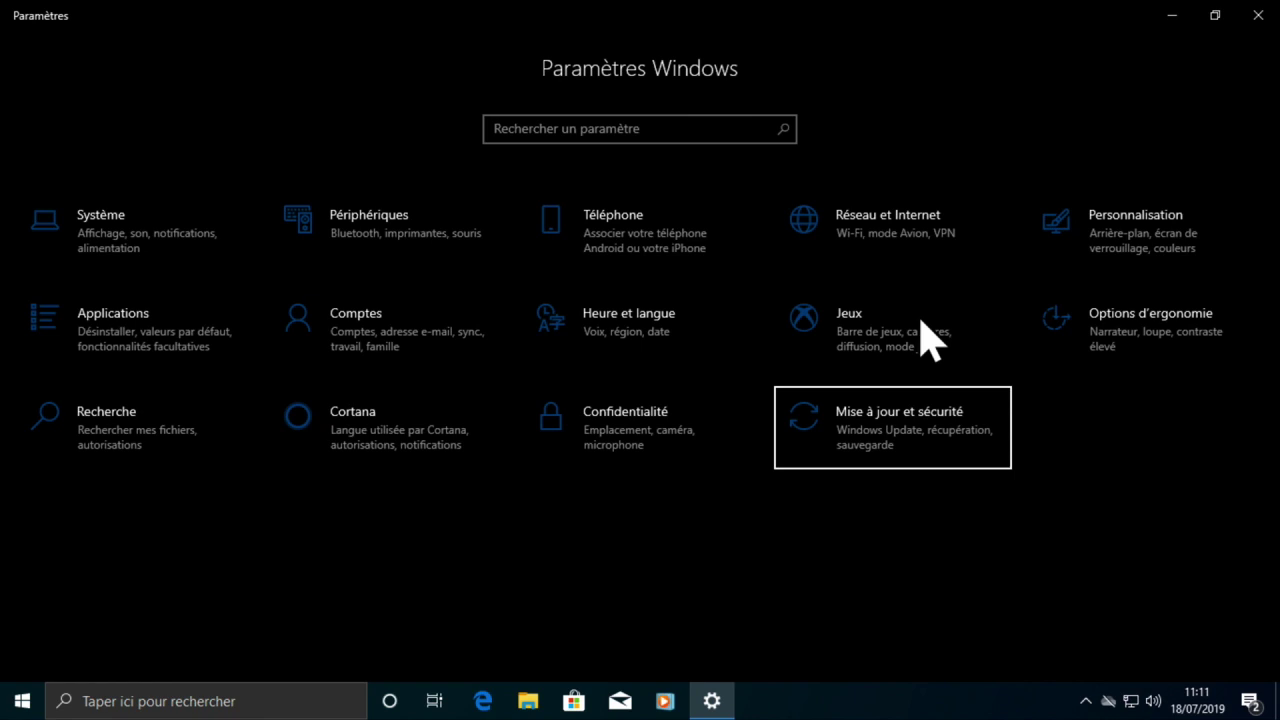
key(Return)
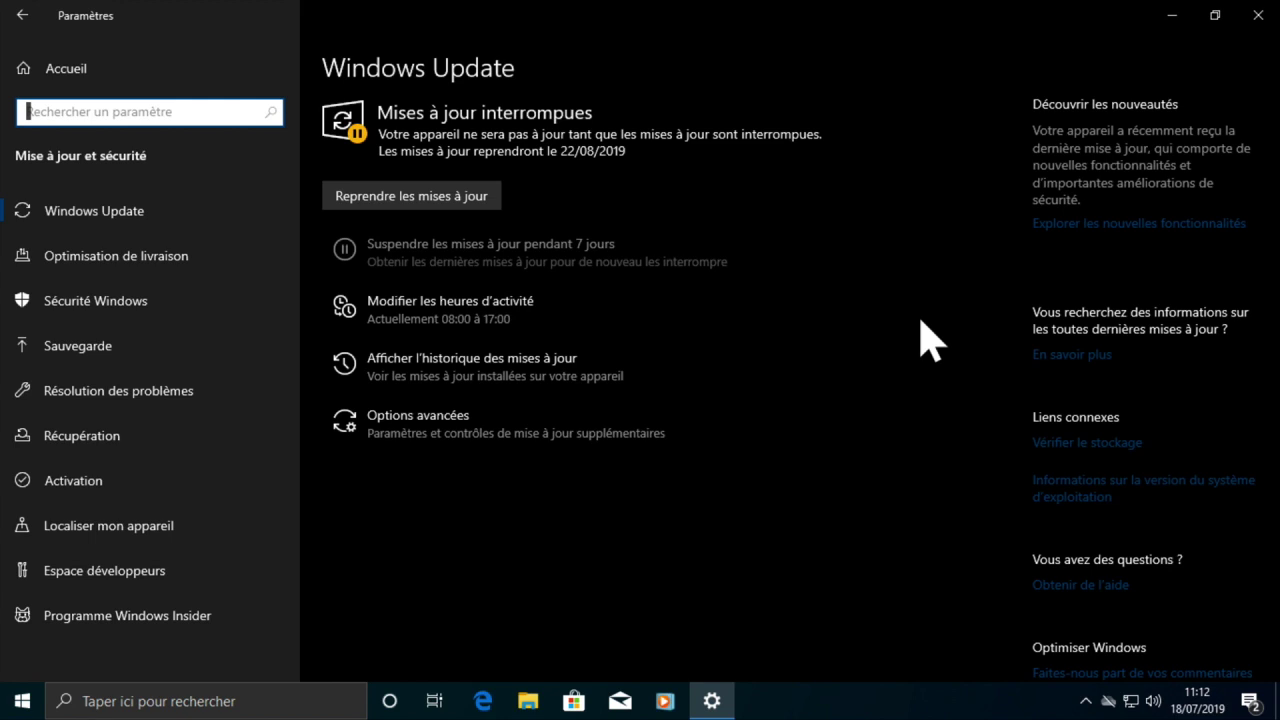
Review the sections of Mise à jour et sécurité from Windows Update through Programme Windows Insider, returning to Windows Update.
key(Tab)
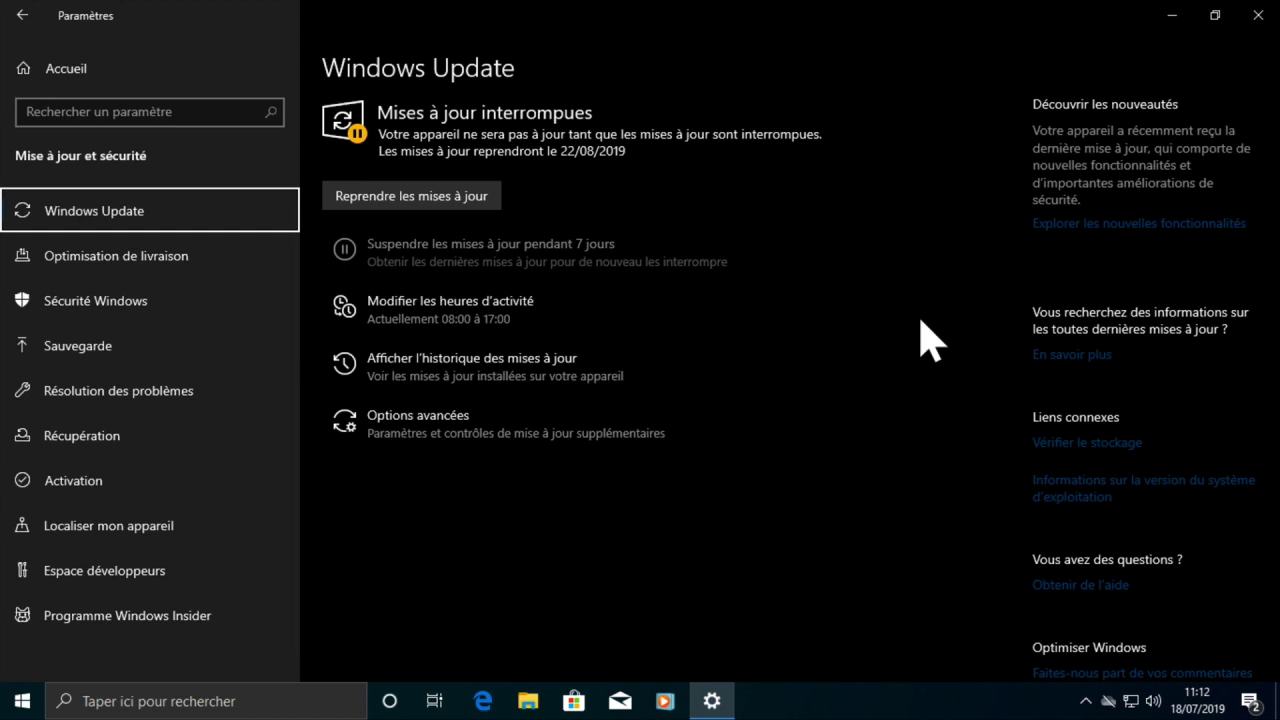
key(Down)
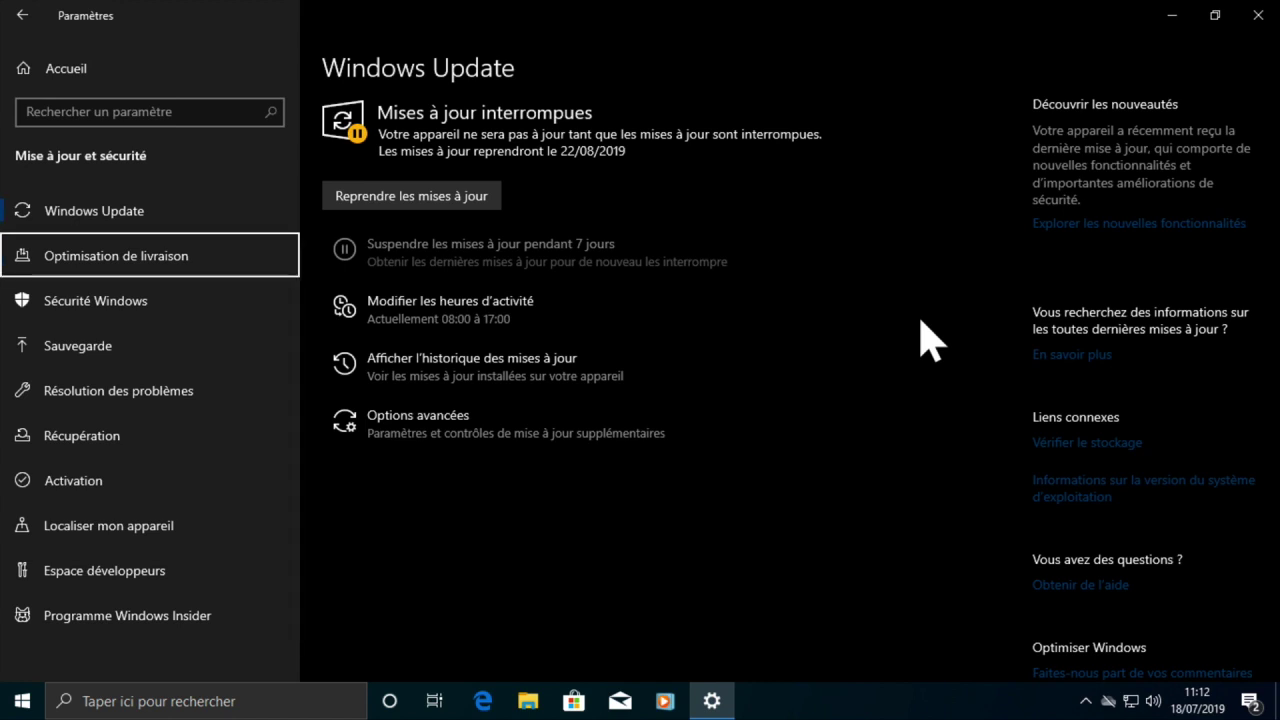
key(Down)
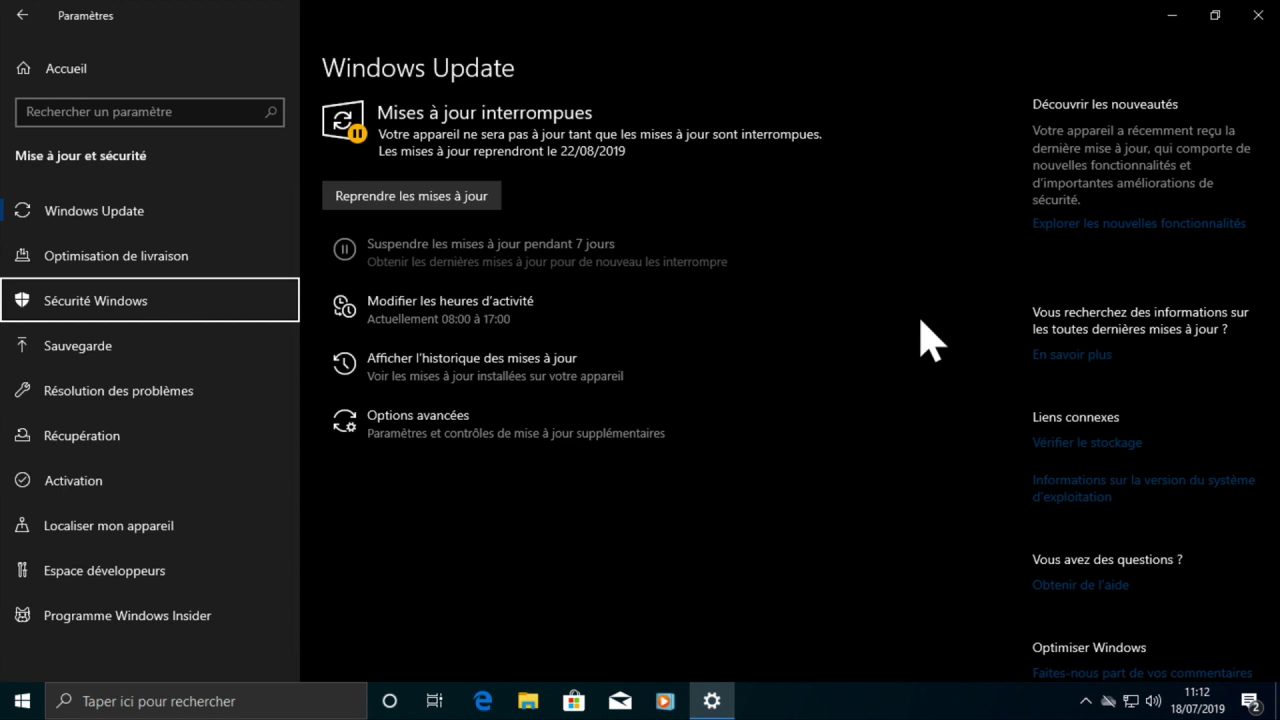
key(Down)
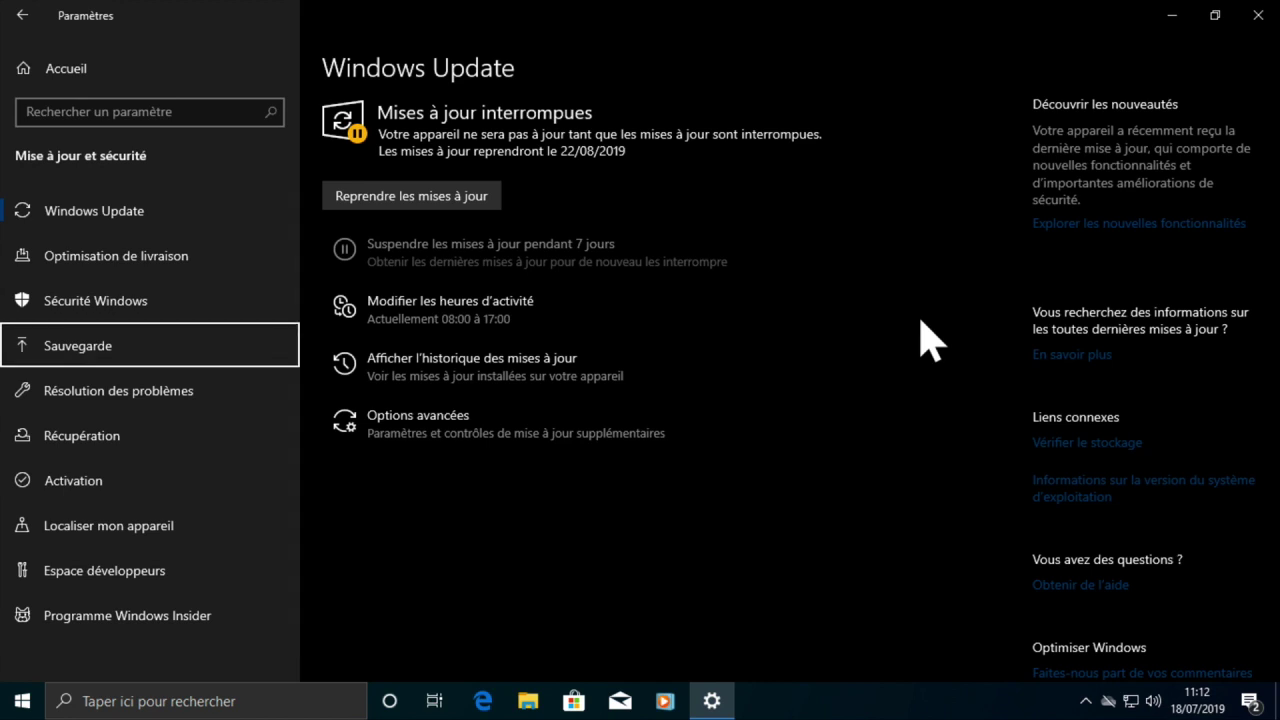
key(Down)
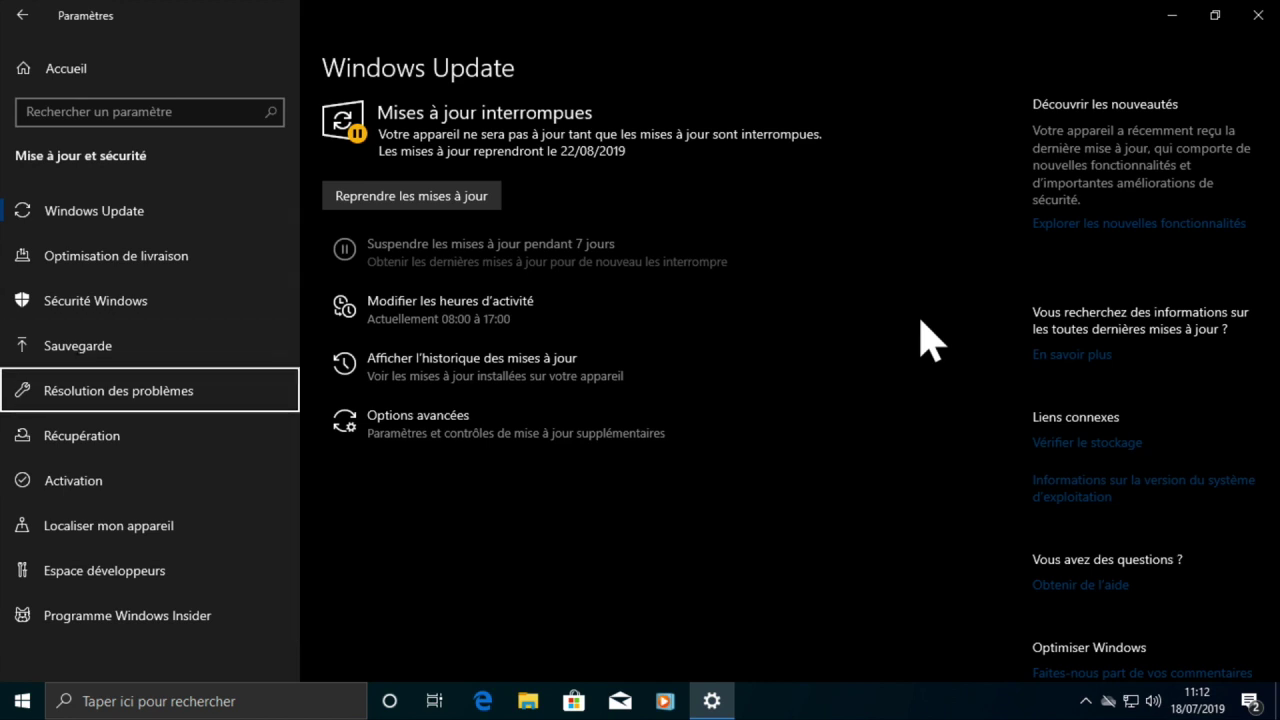
key(Down)
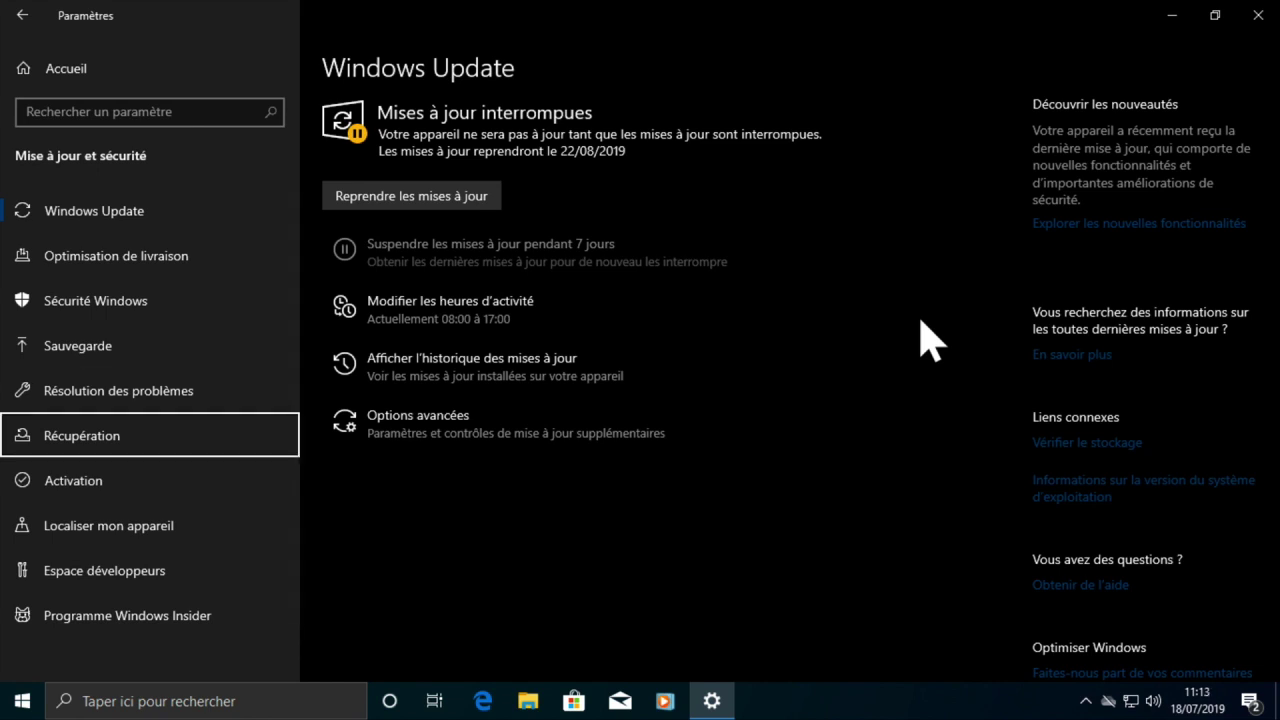
key(Down)
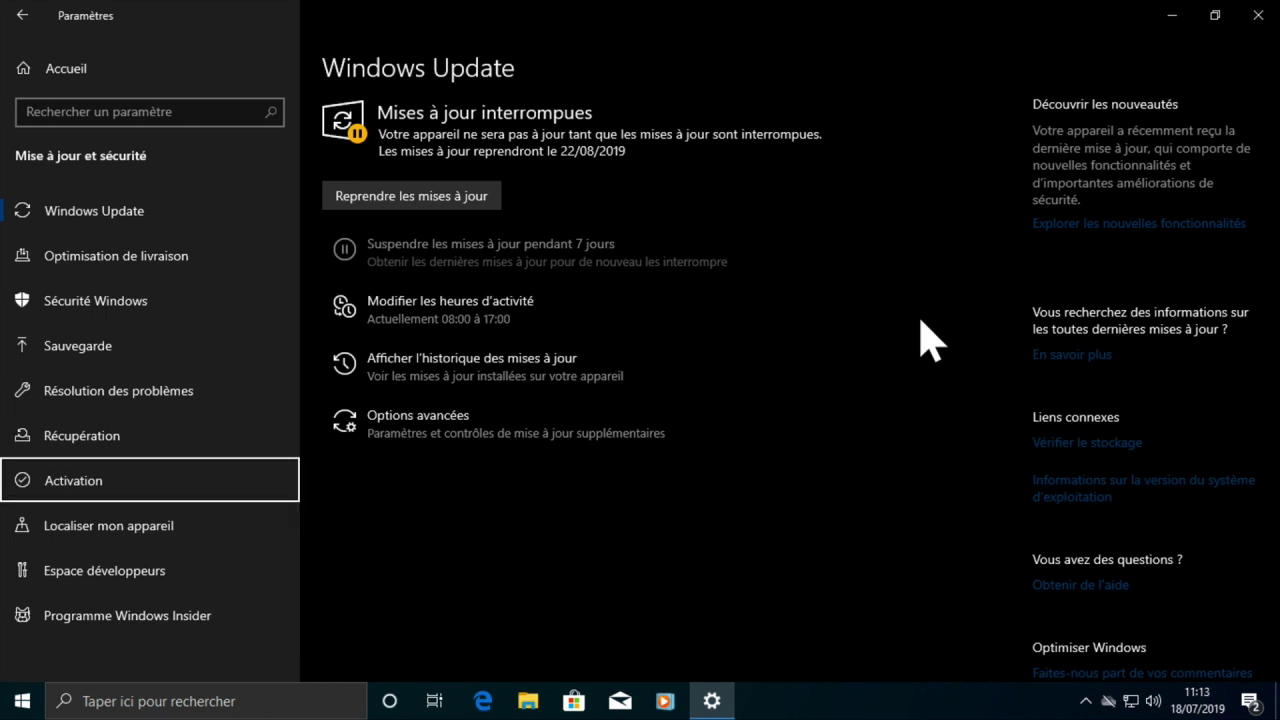
key(Down)
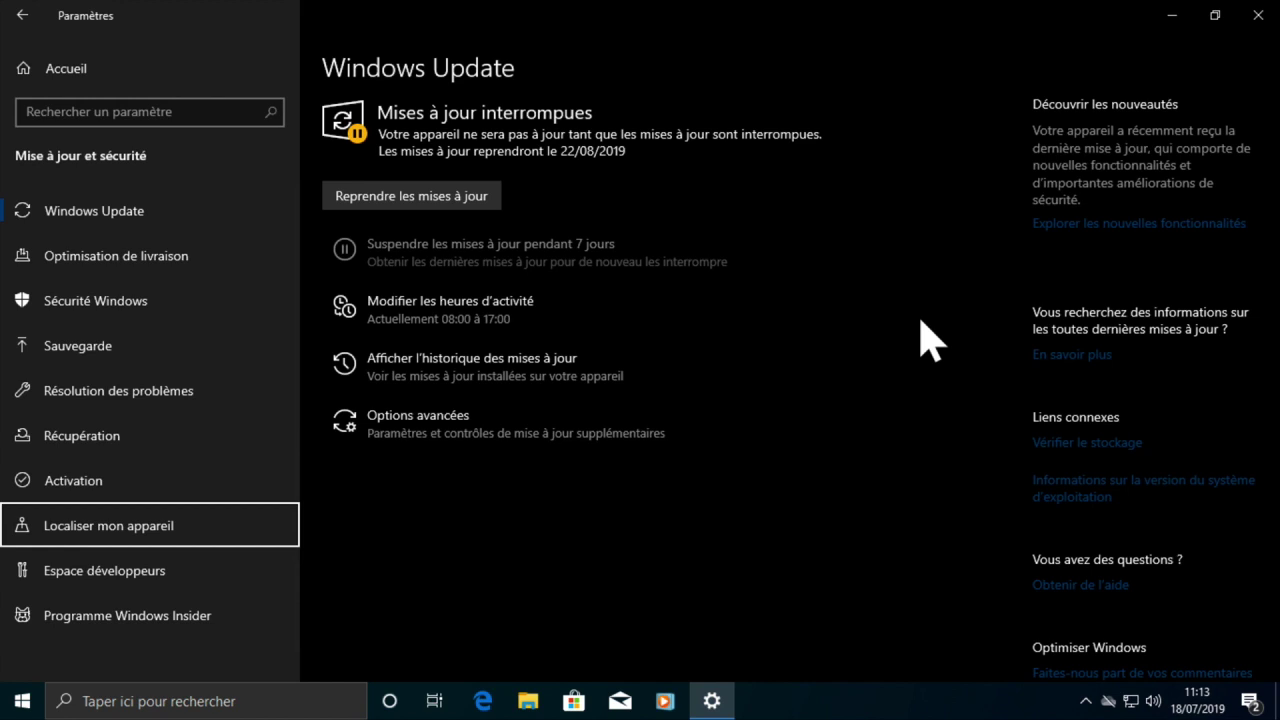
key(Down)
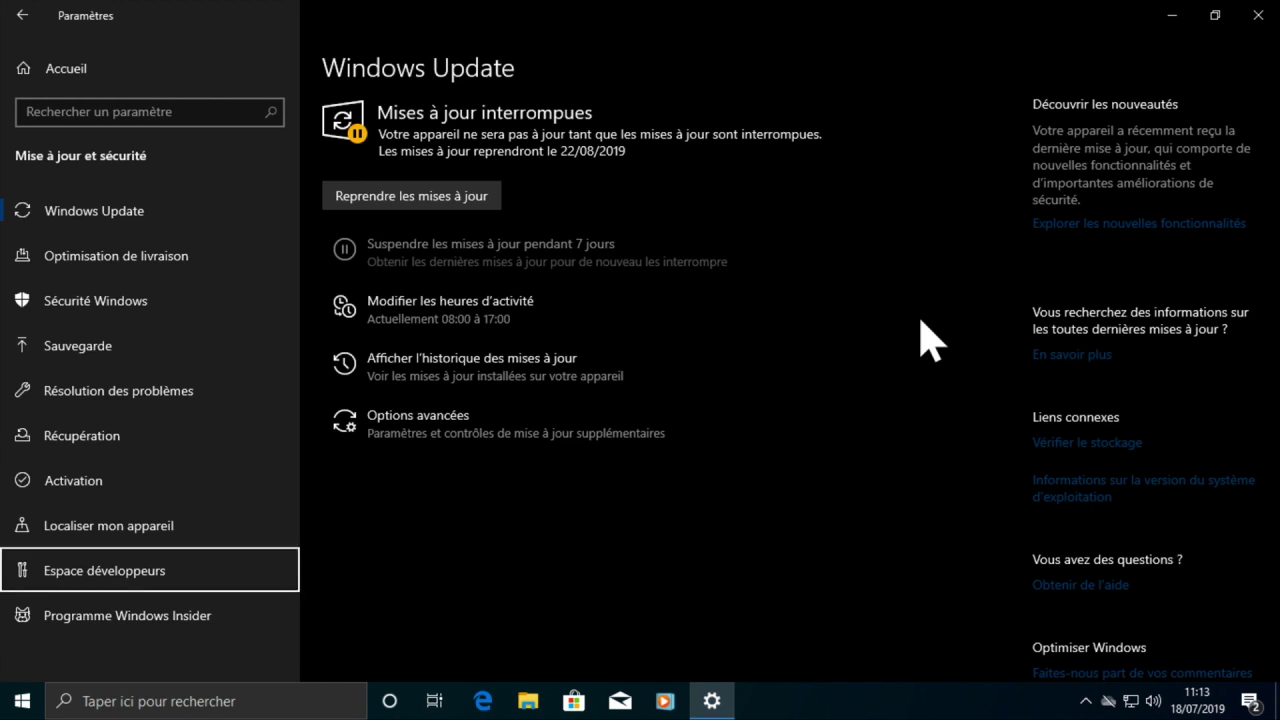
key(Down)
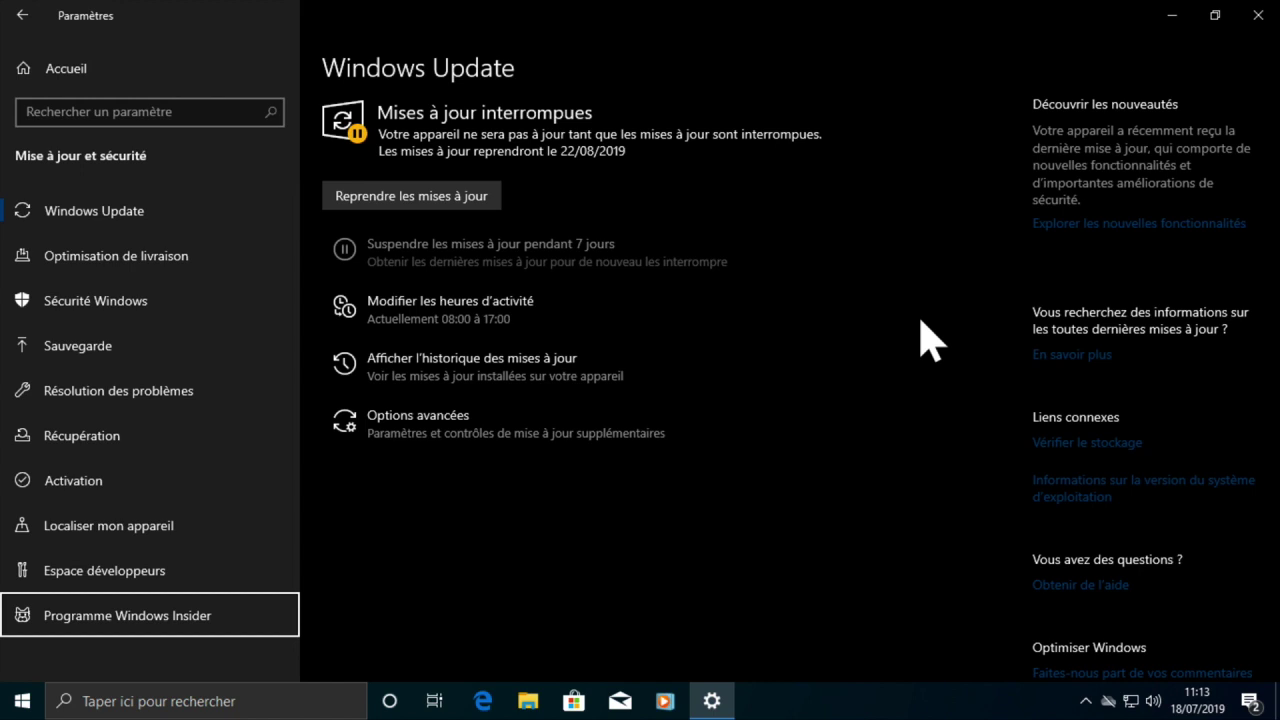
key(Down)
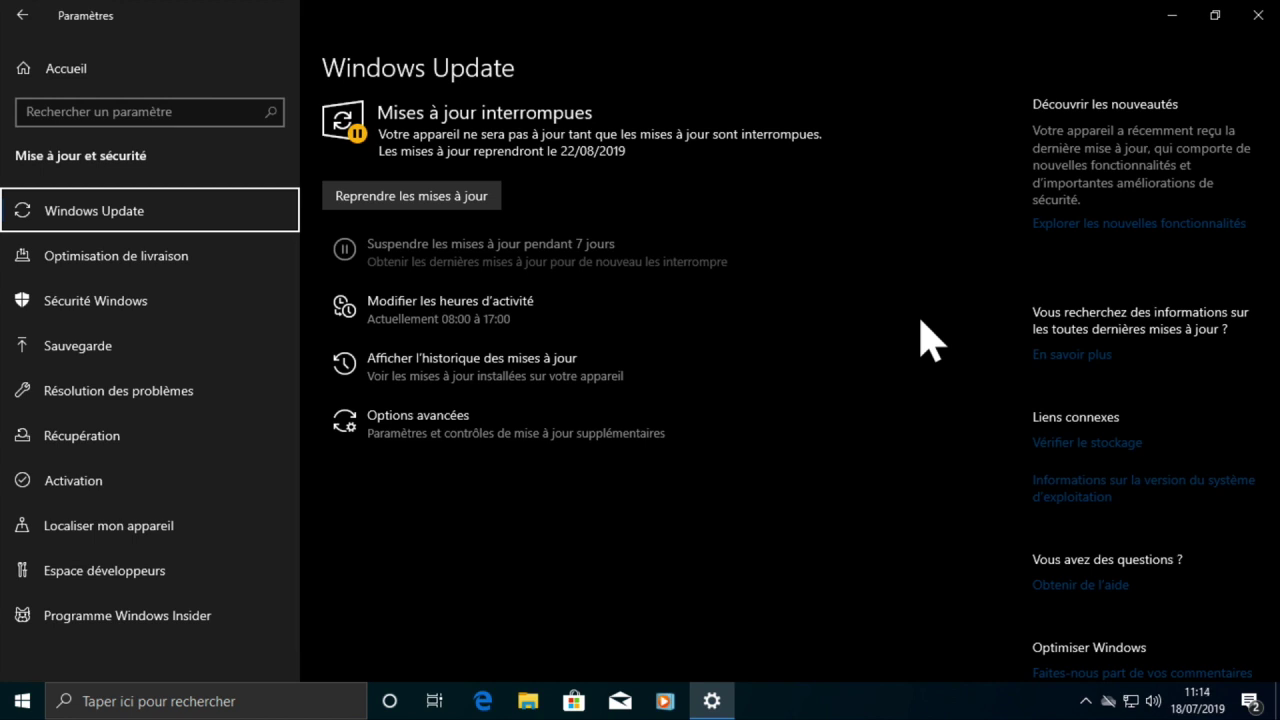
Resume the paused Windows updates and suspend them again for 7 days.
key(Tab)
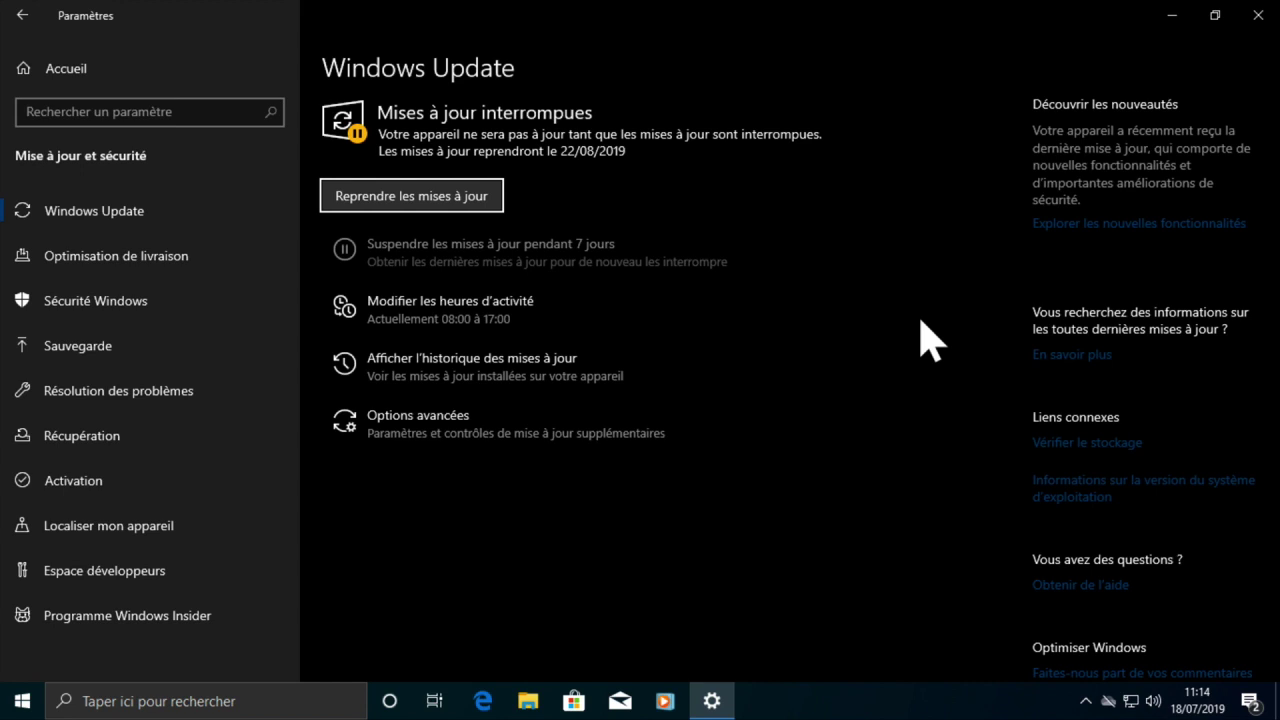
key(Return)
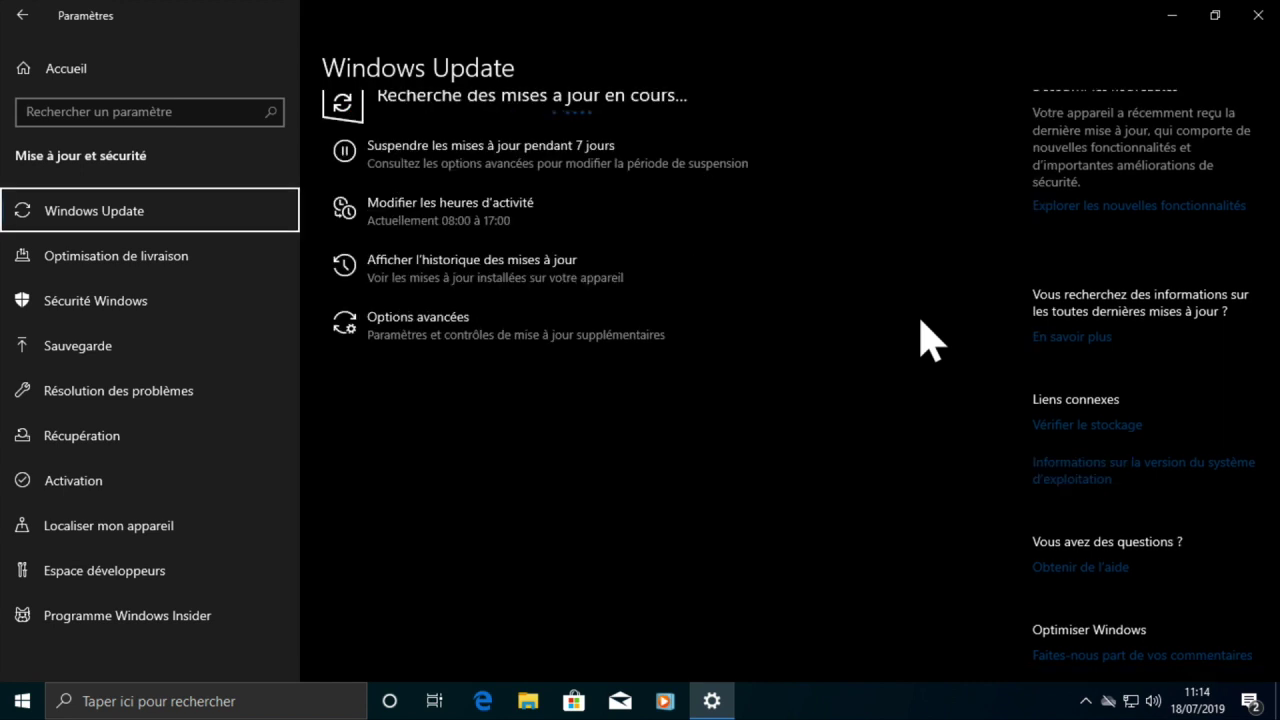
key(Tab)
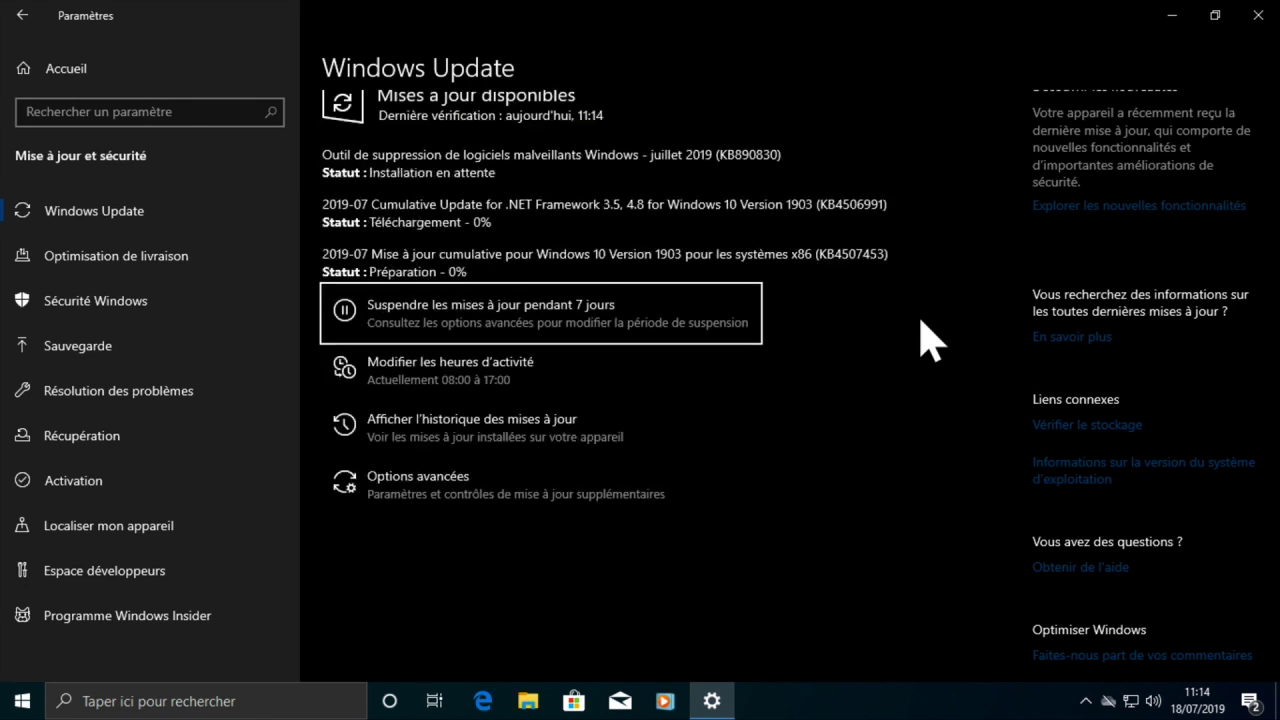
key(Return)
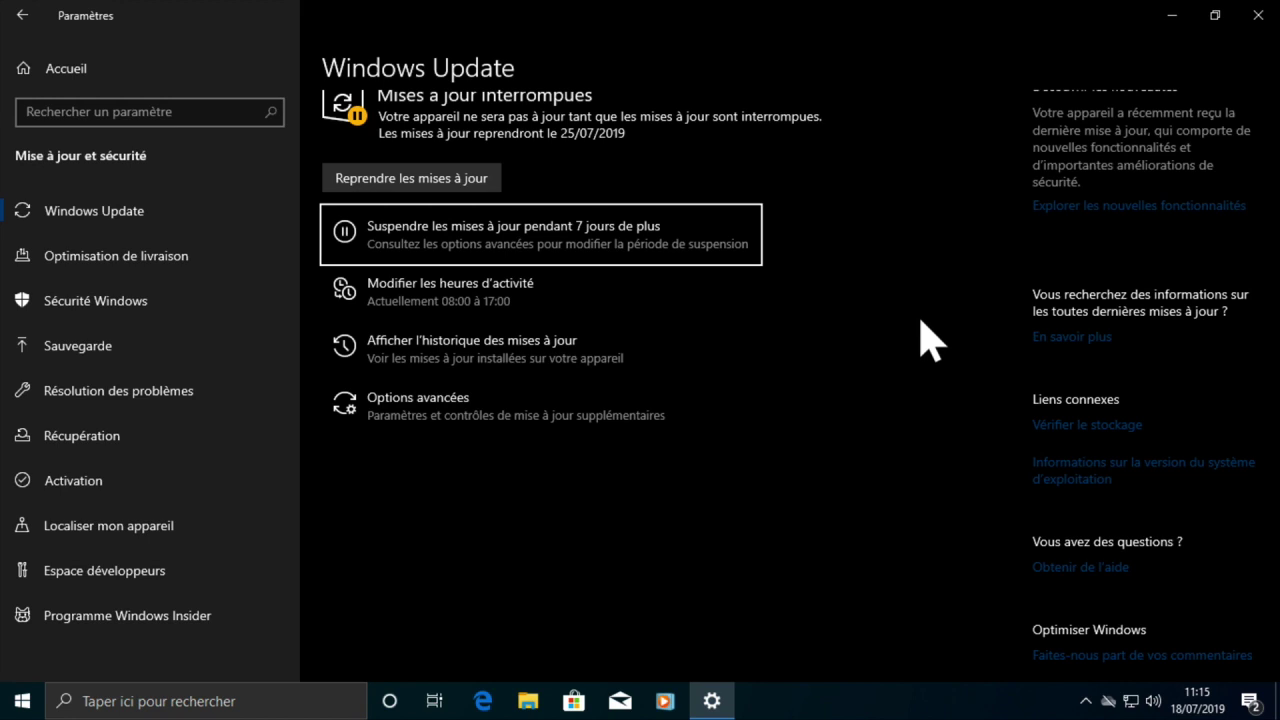
Extend the update suspension in 7-day increments up to the maximum date, 22/08/2019.
key(Return)
key(shift+Tab)
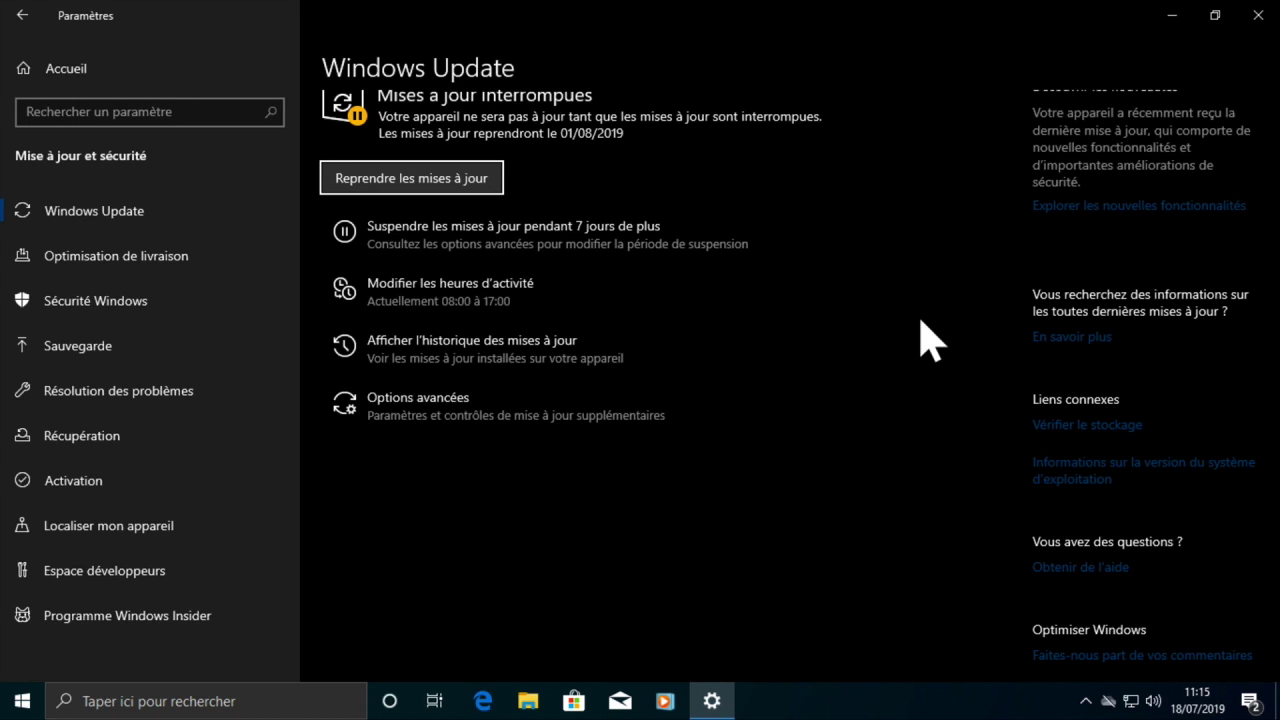
key(Tab)
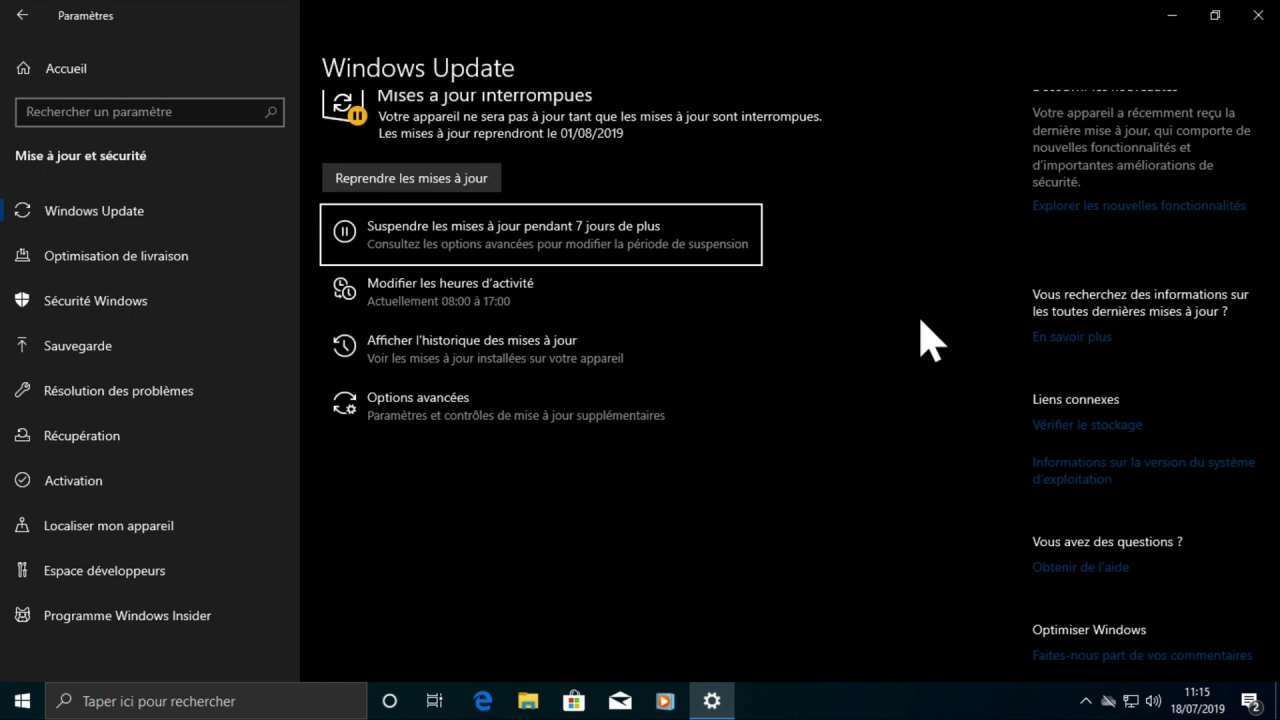
key(Return)
key(Return)
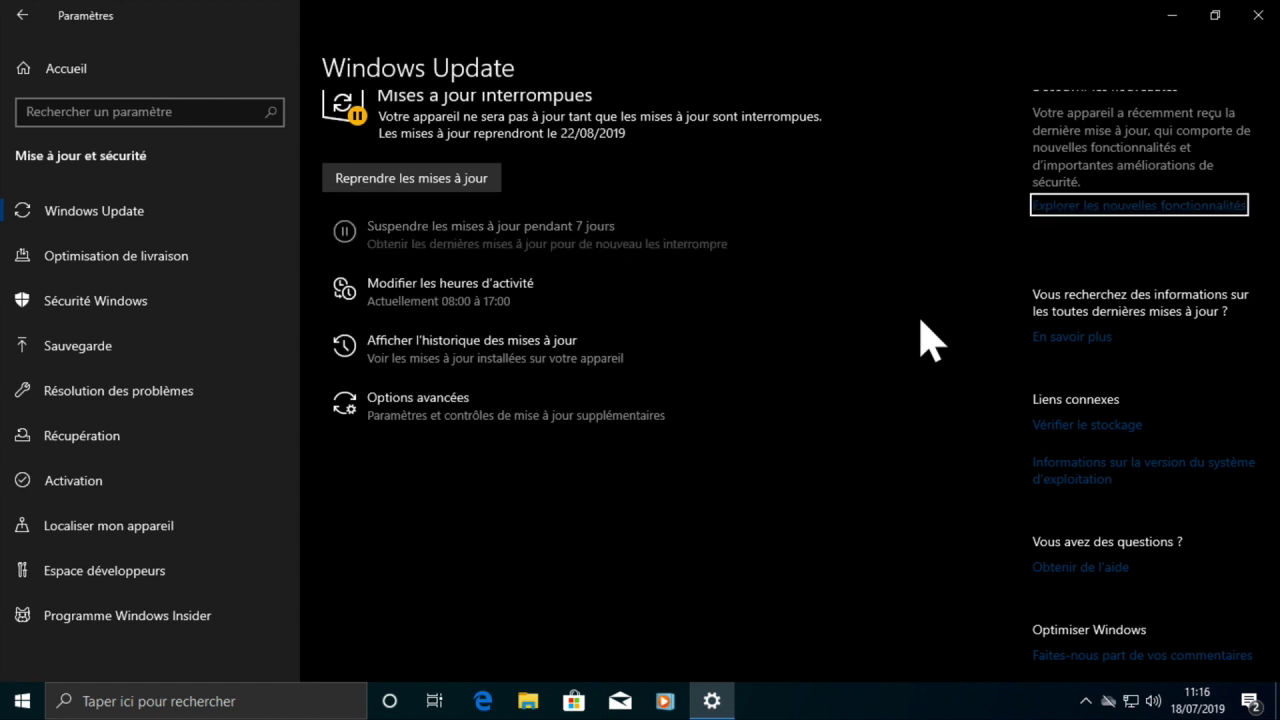
key(shift+Tab)
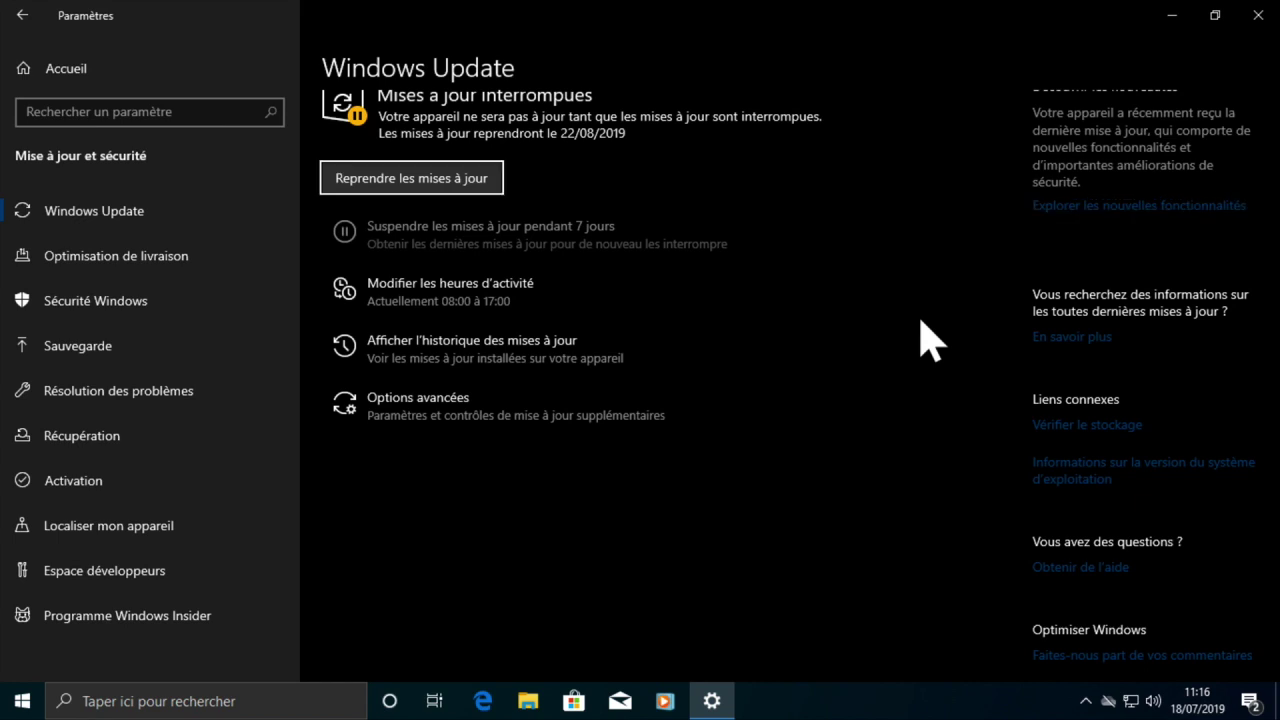